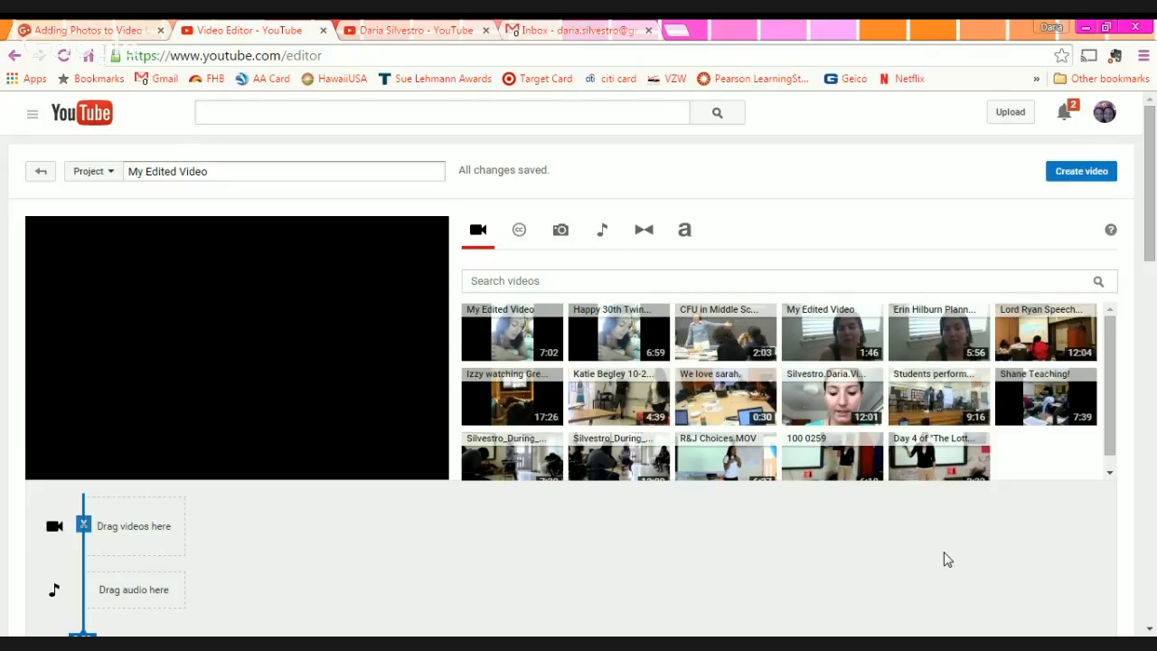
# Add the 9:16 "Students perform..." video to the empty timeline and pause its playback.
pyautogui.scroll(-1, 860, 543)
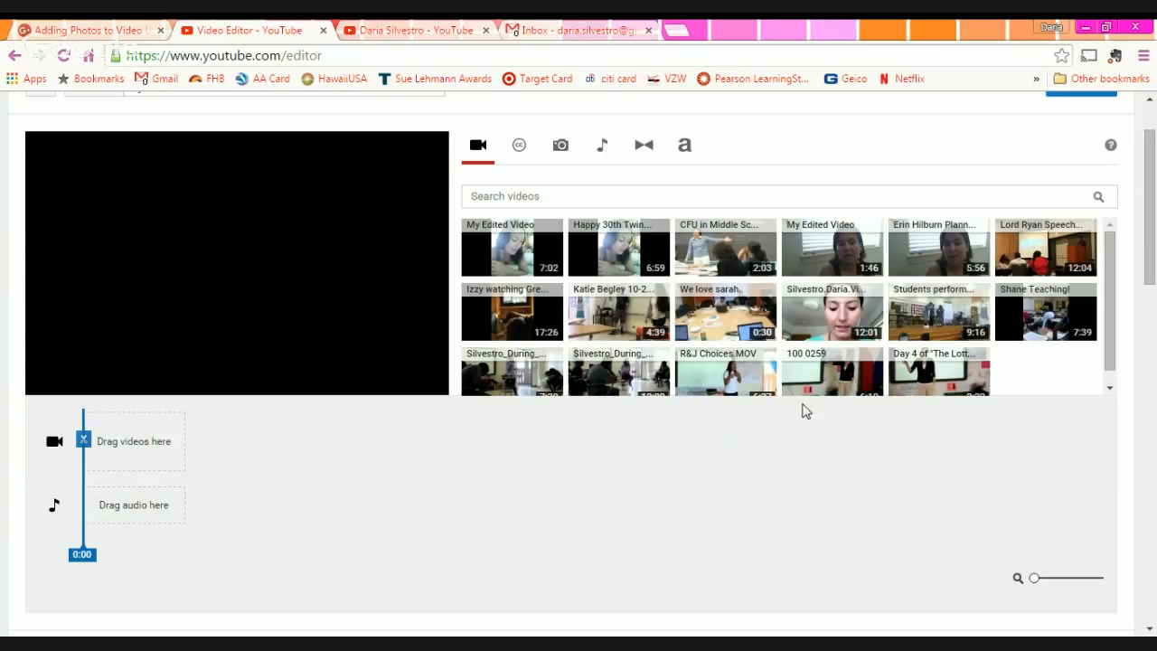
pyautogui.moveTo(937, 327); pyautogui.dragTo(115, 452)
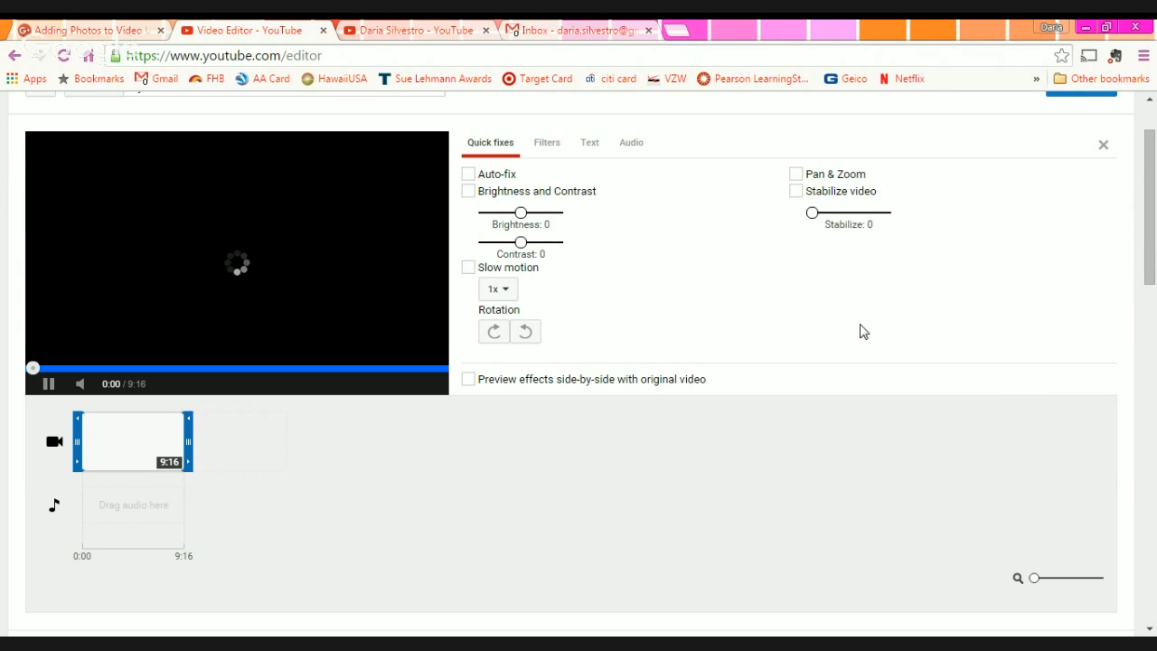
pyautogui.click(632, 548)
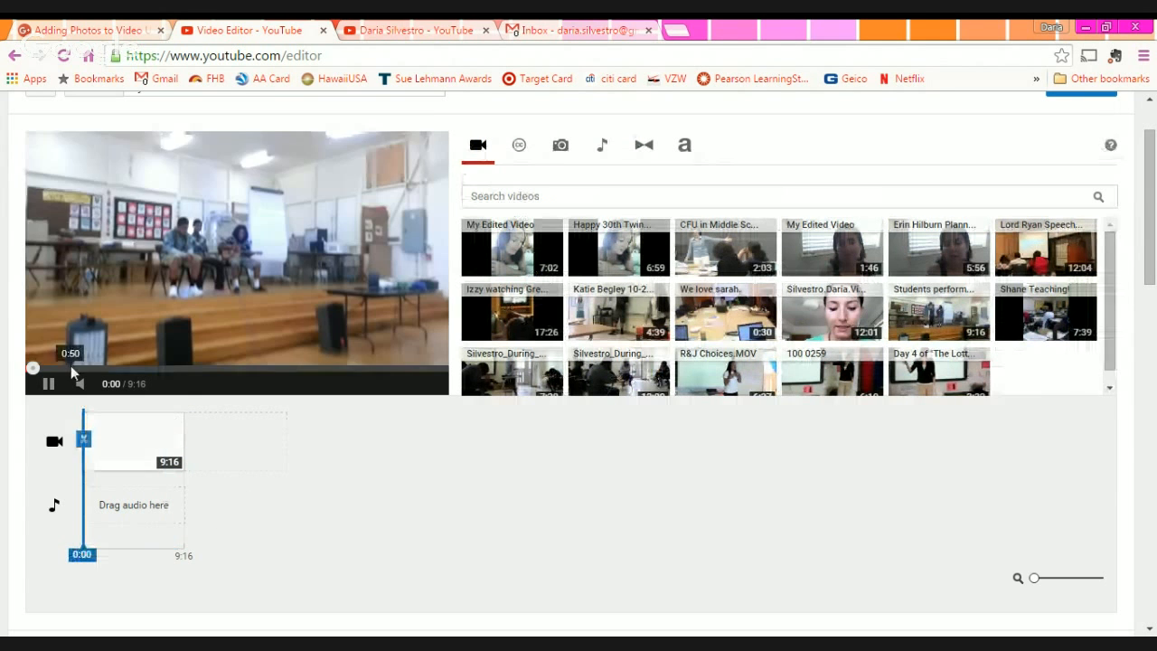
pyautogui.click(48, 388)
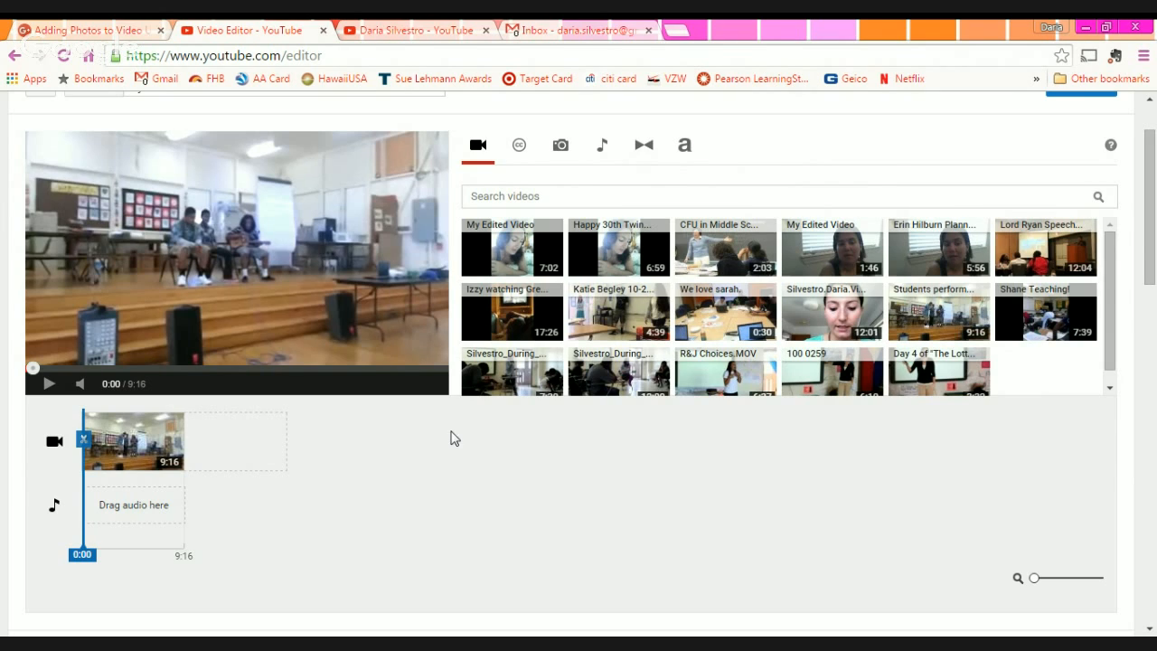
pyautogui.scroll(2, 435, 474)
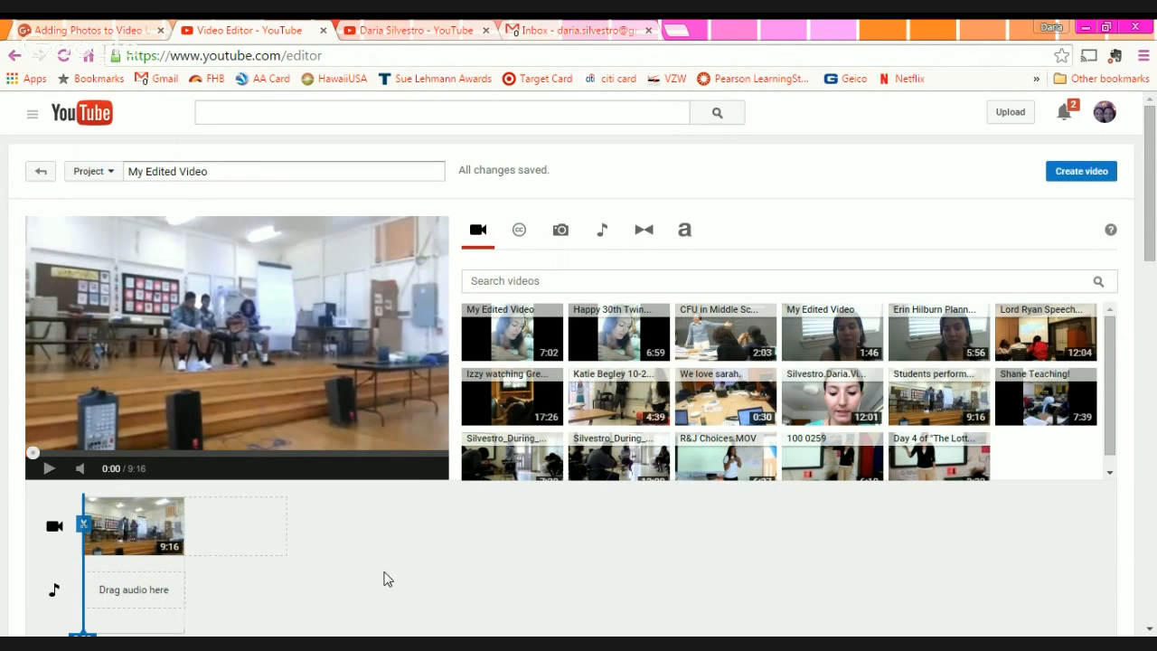
pyautogui.scroll(-2, 482, 537)
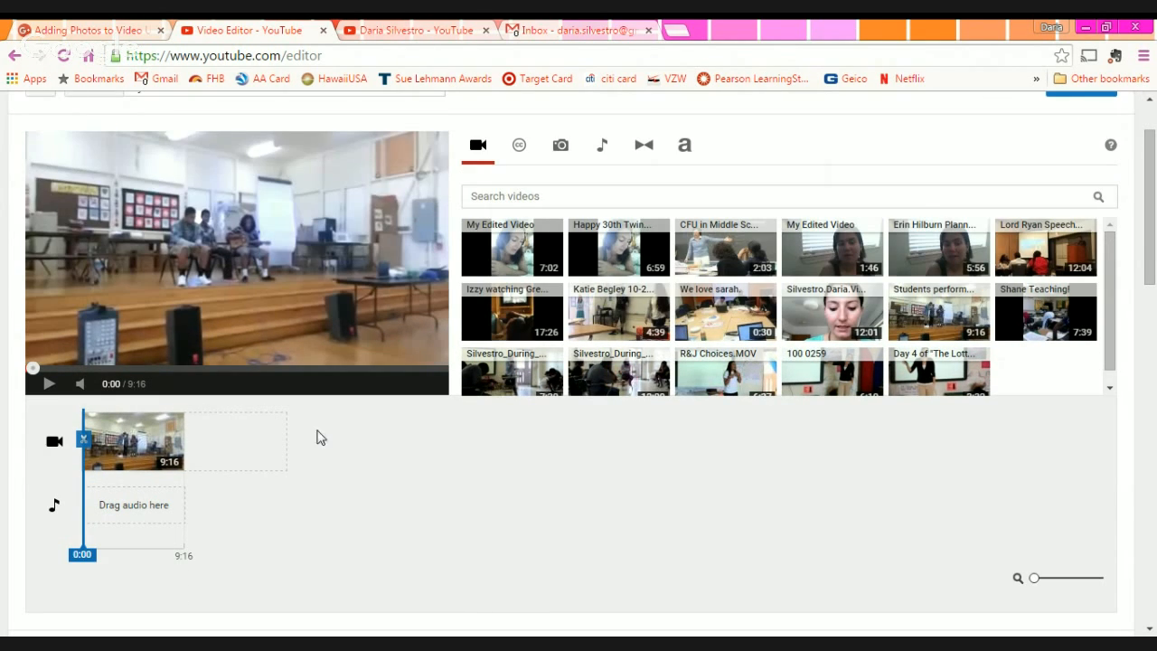
pyautogui.scroll(2, 469, 542)
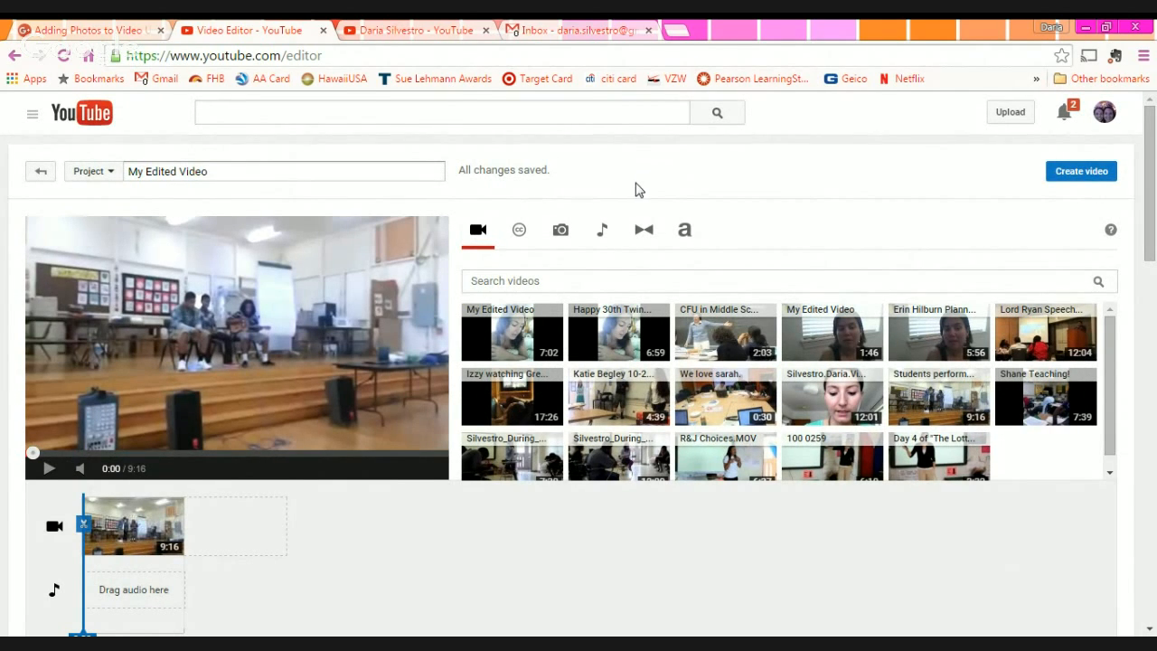
# Upload the photo Waipio Valley.jpg from the computer, keeping the album name October 1, 2015, and import it into the project.
pyautogui.click(560, 231)
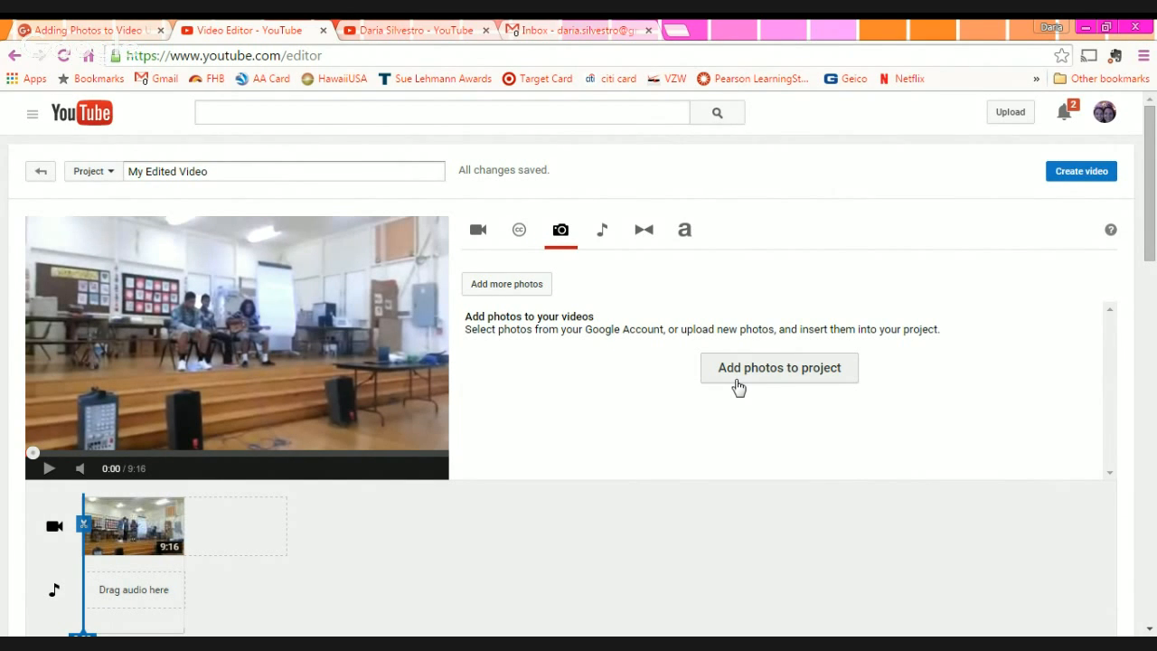
pyautogui.click(478, 231)
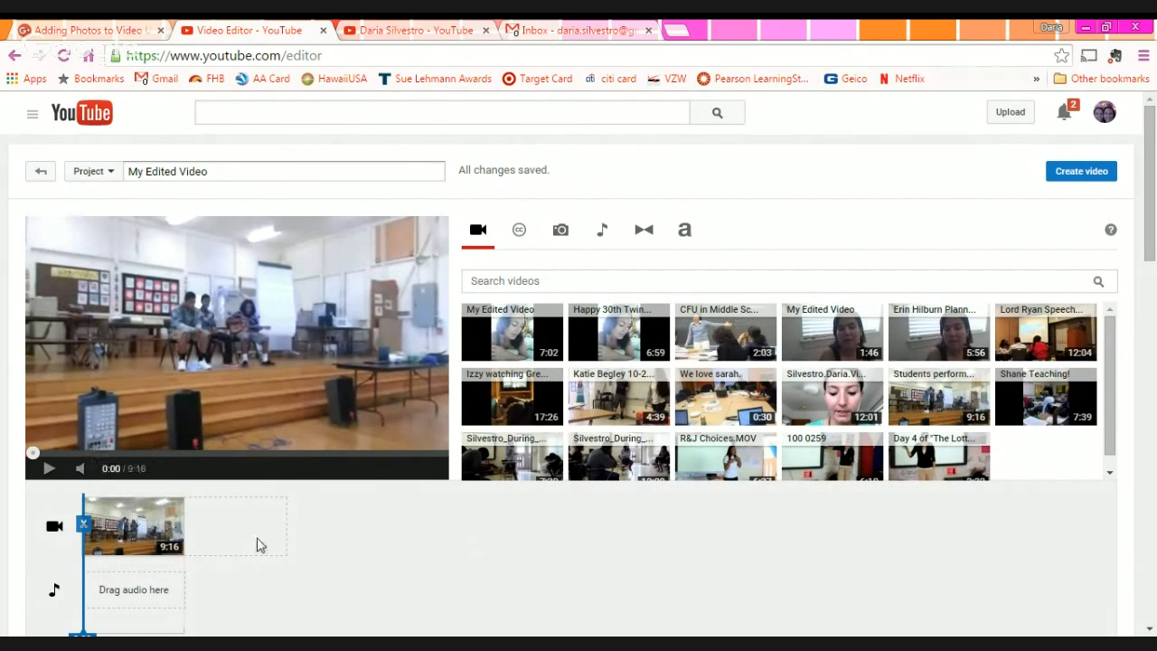
pyautogui.click(558, 242)
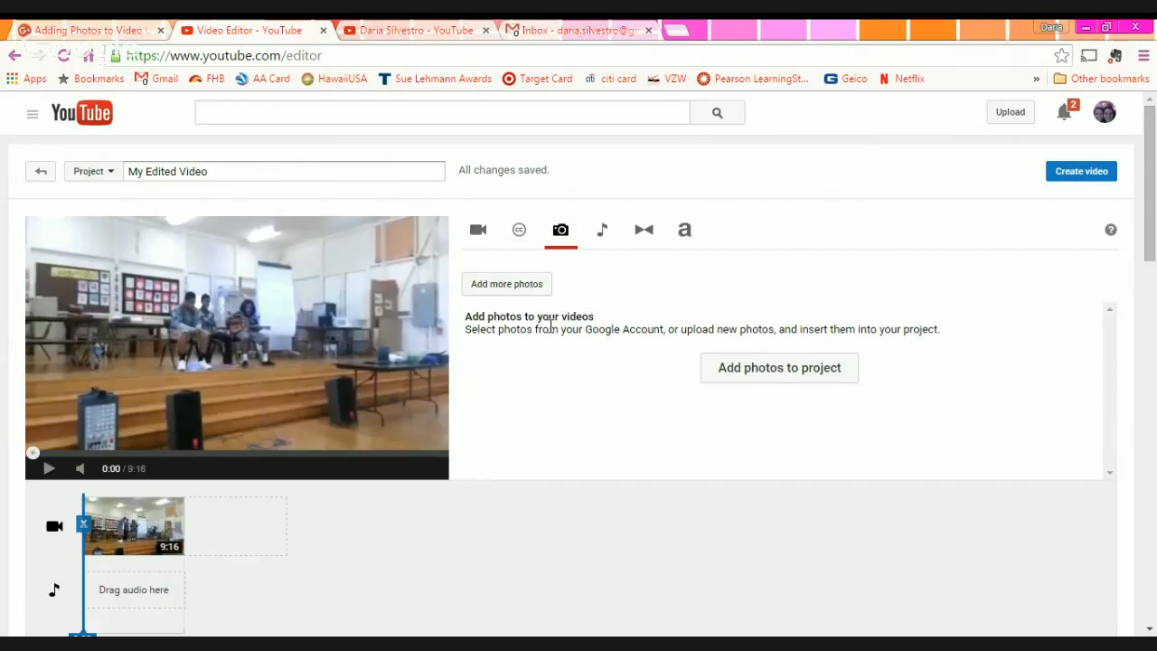
pyautogui.click(514, 287)
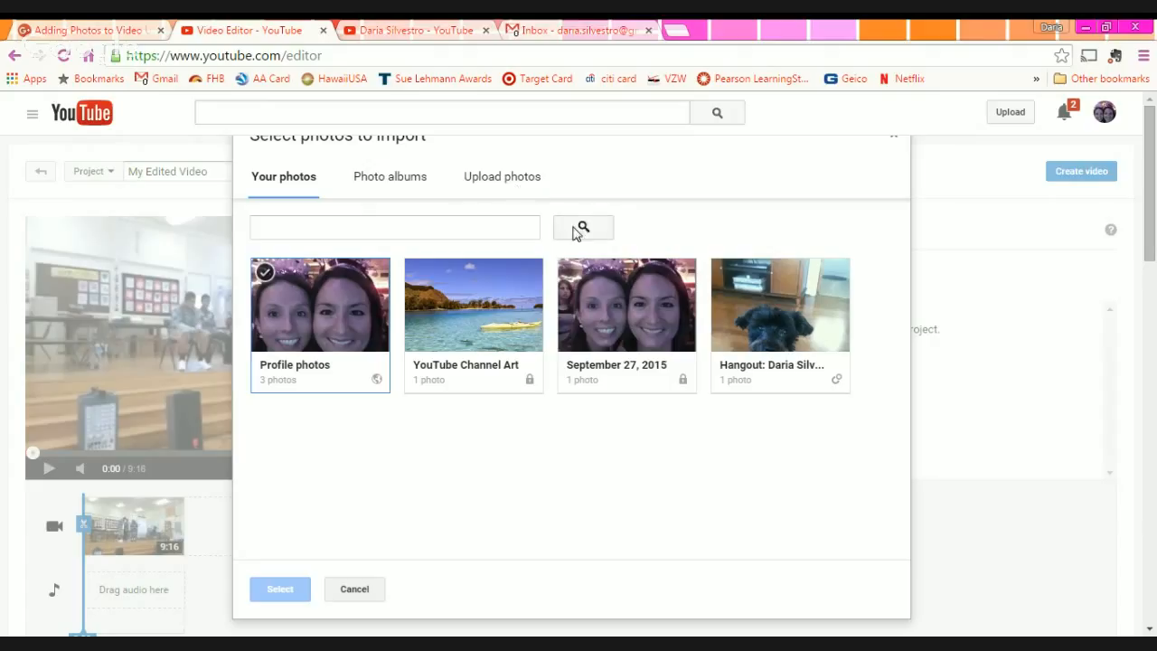
pyautogui.click(522, 173)
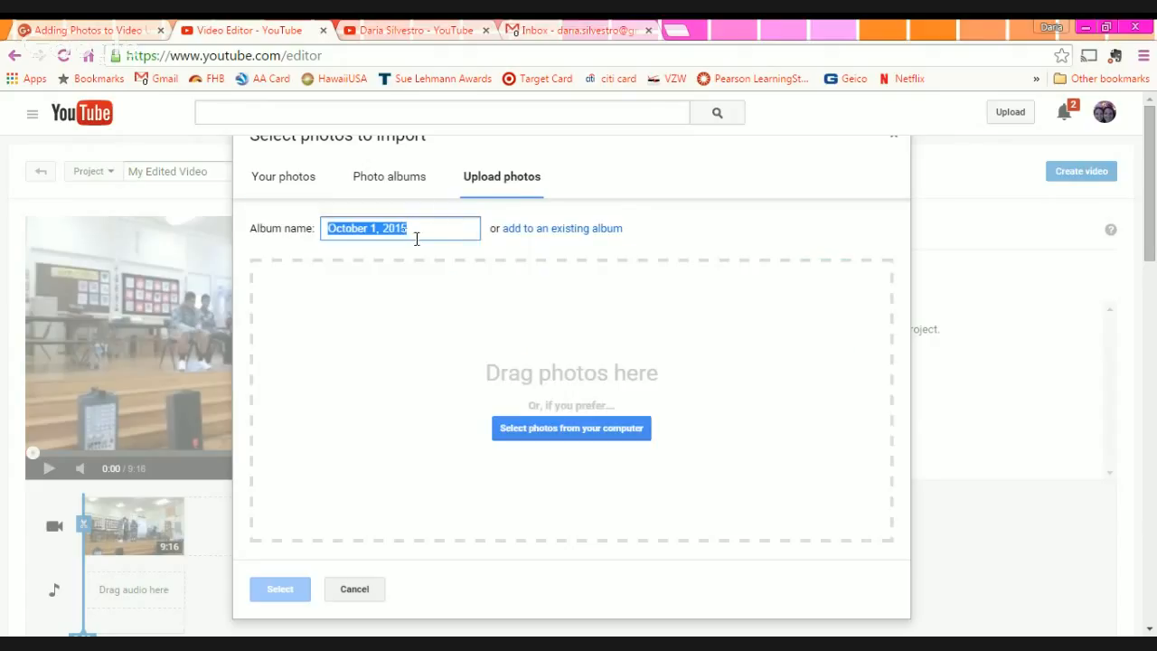
pyautogui.click(529, 344)
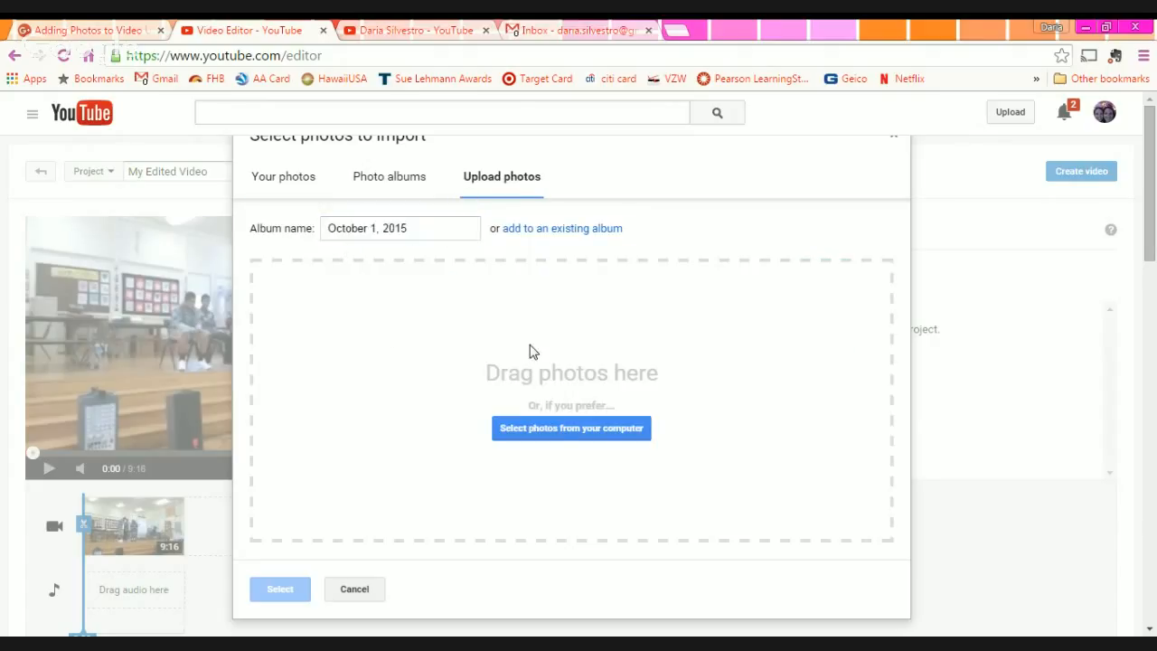
pyautogui.click(557, 435)
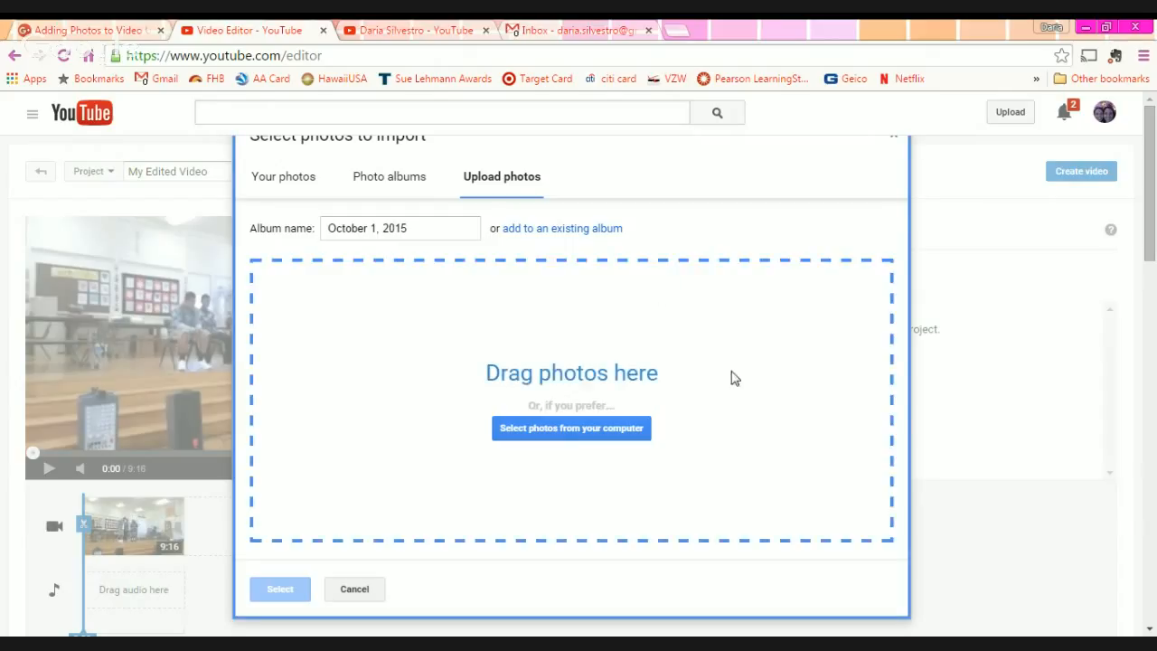
pyautogui.moveTo(731, 377); pyautogui.dragTo(734, 379)
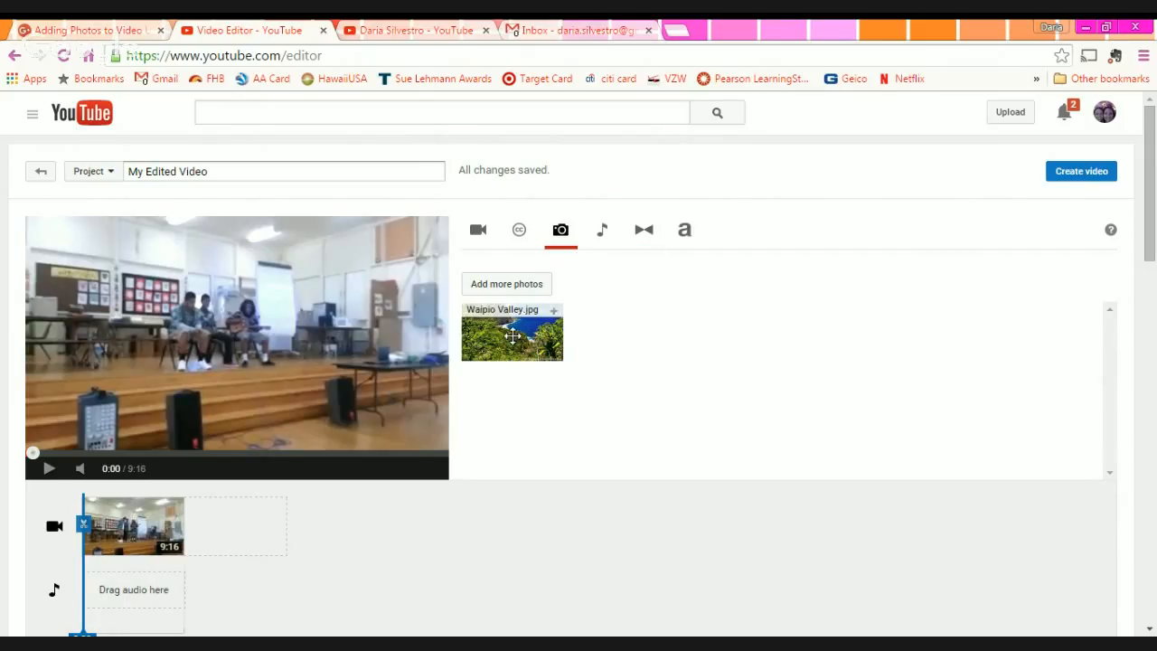
# Add the Waipio Valley photo to the timeline and move it ahead of the student performance video.
pyautogui.moveTo(513, 336); pyautogui.dragTo(253, 528)
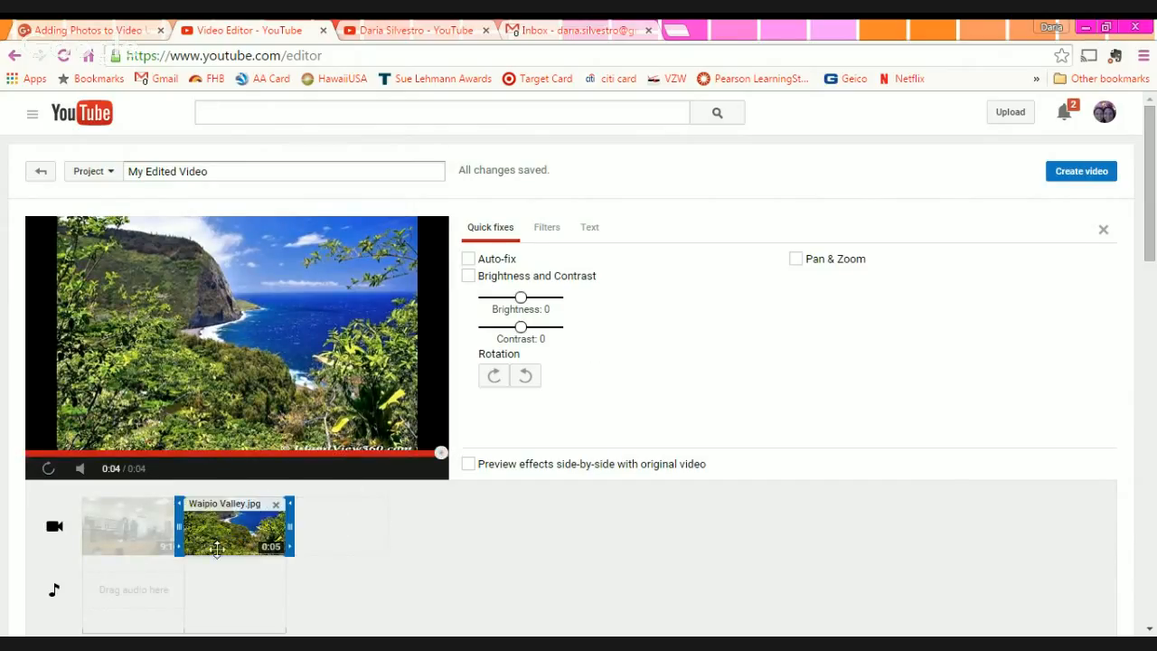
pyautogui.moveTo(216, 539); pyautogui.dragTo(122, 532)
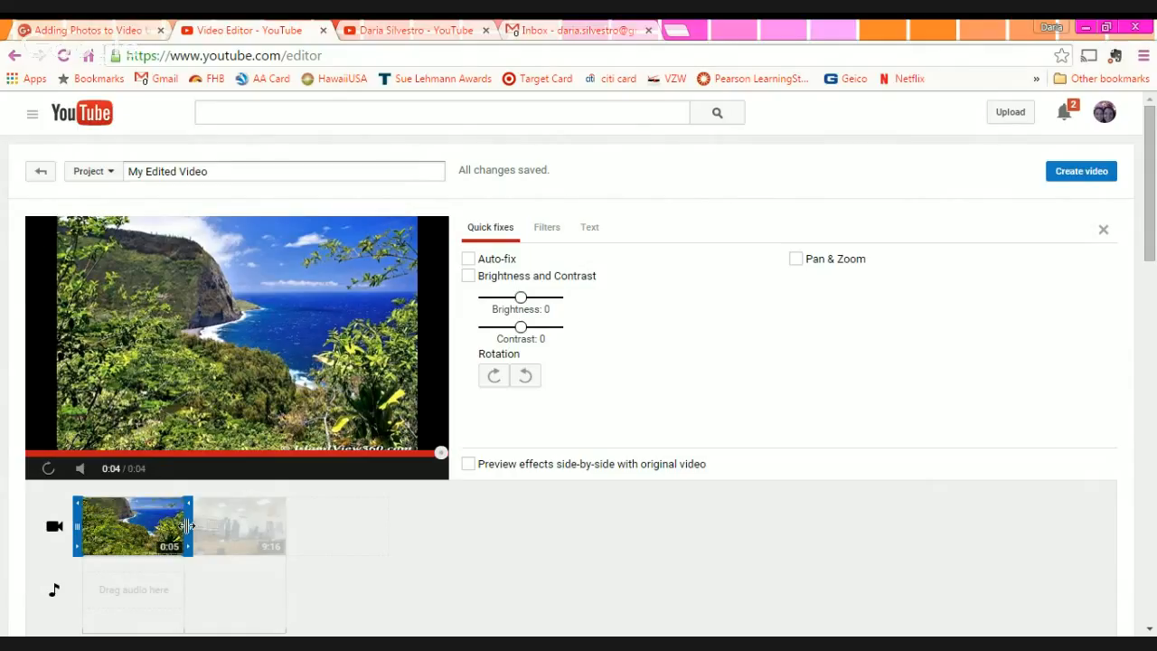
# Shorten the opening Waipio Valley photo to 3 seconds, deselect it and pause the preview.
pyautogui.moveTo(187, 526); pyautogui.dragTo(146, 529)
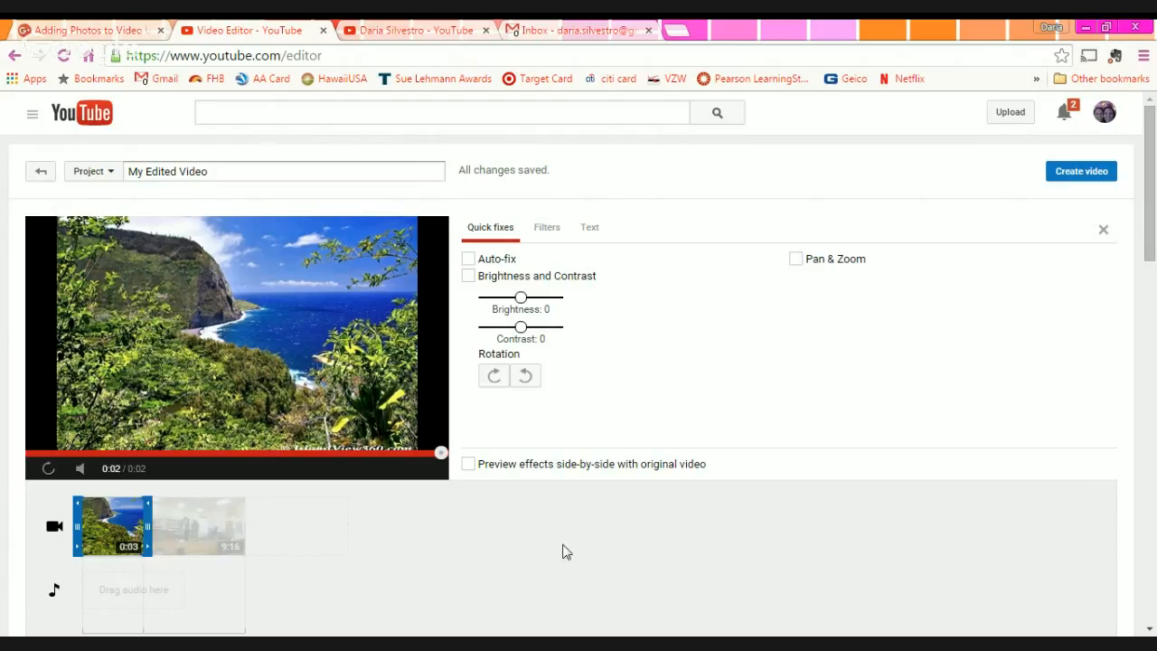
pyautogui.click(537, 542)
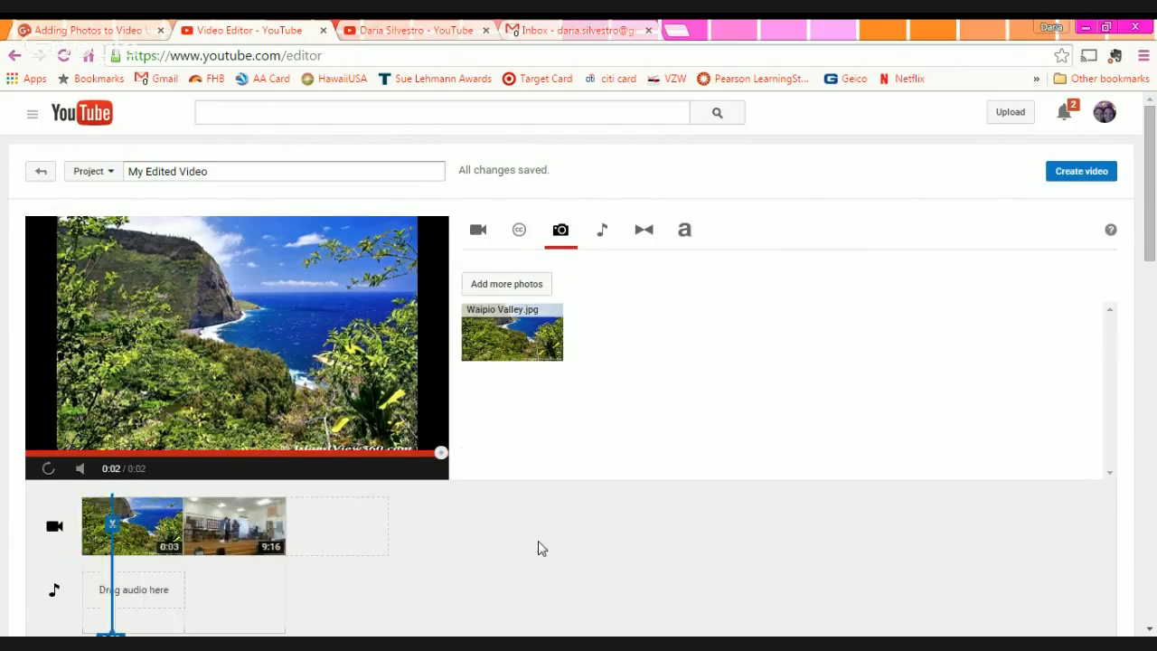
pyautogui.click(47, 472)
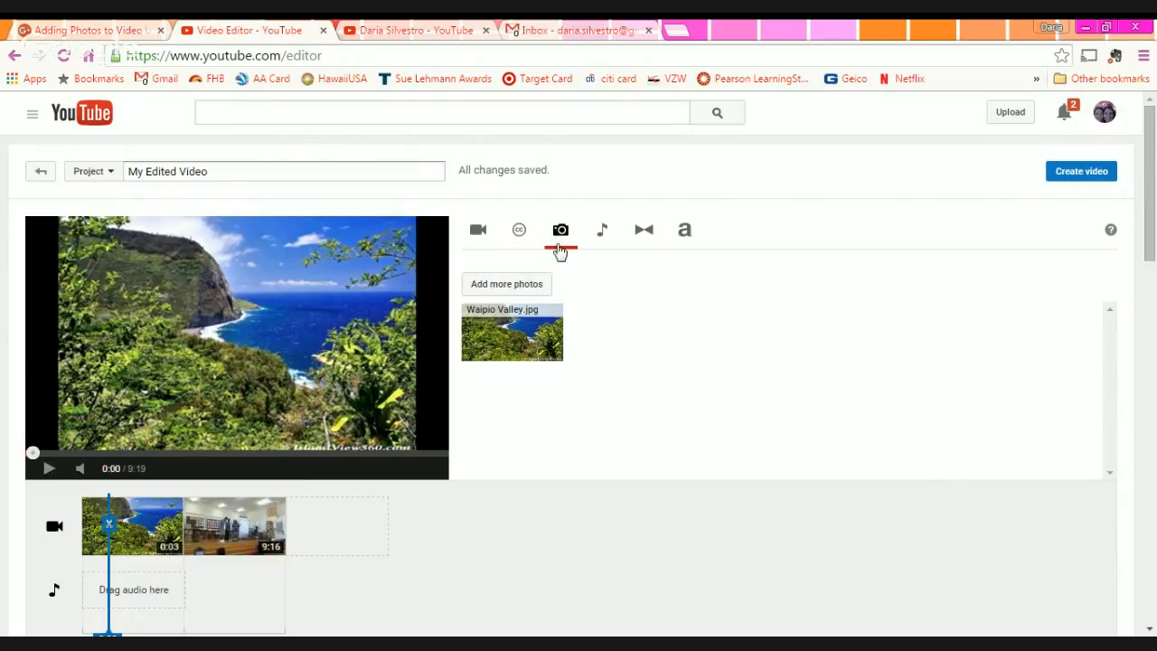
# Add a second copy of the Waipio Valley photo at the end of the timeline, after the video.
pyautogui.moveTo(521, 332); pyautogui.dragTo(336, 529)
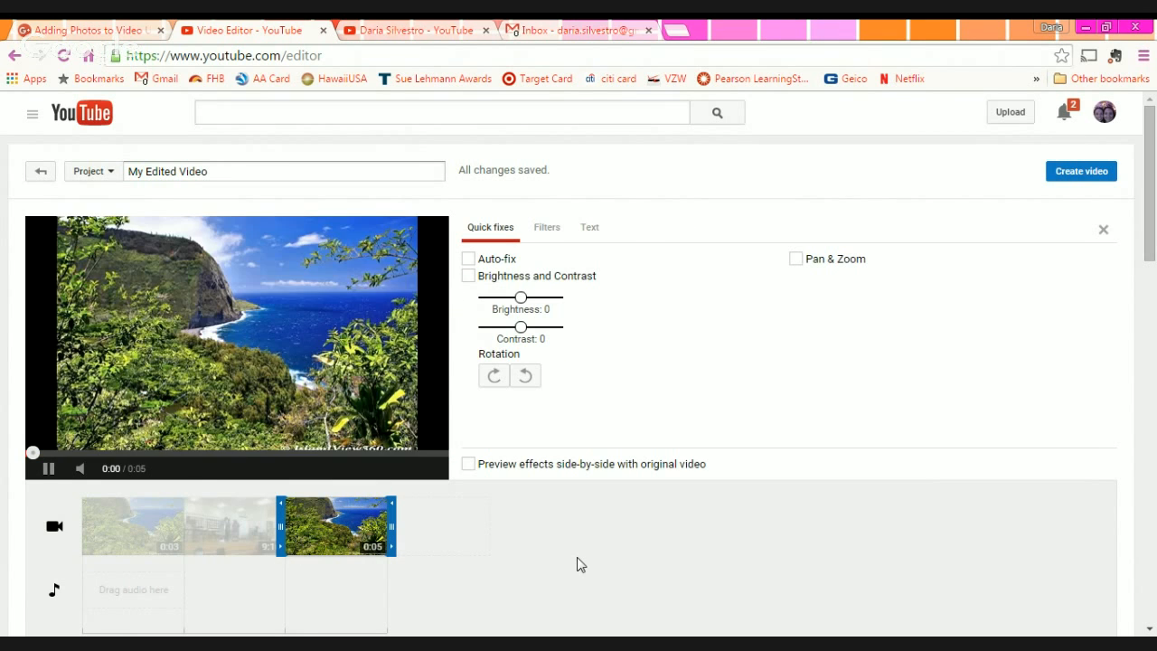
pyautogui.click(579, 564)
pyautogui.click(49, 468)
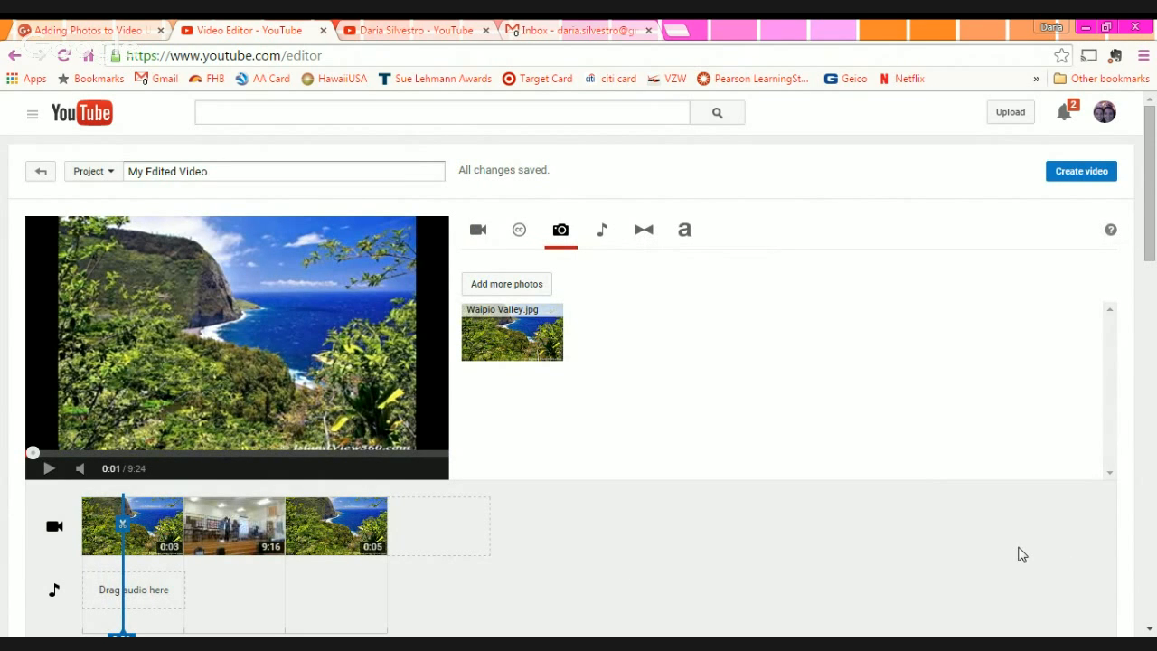
# Set the closing Waipio Valley photo's duration to 2 seconds and return to the whole project.
pyautogui.click(352, 529)
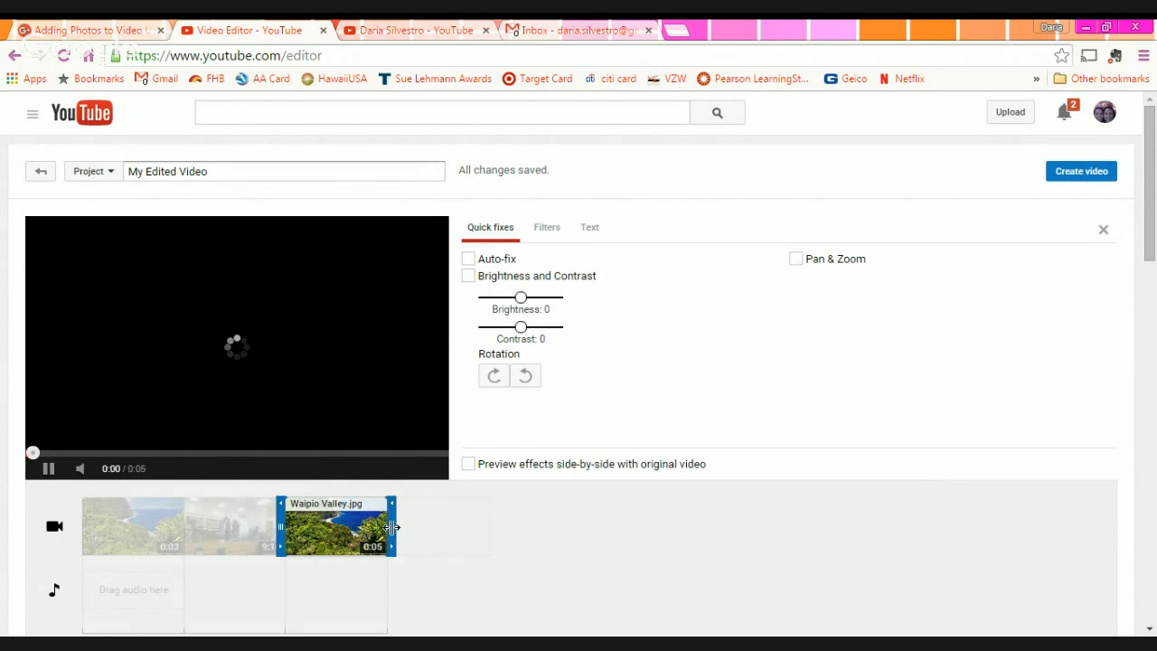
pyautogui.moveTo(395, 528); pyautogui.dragTo(478, 530)
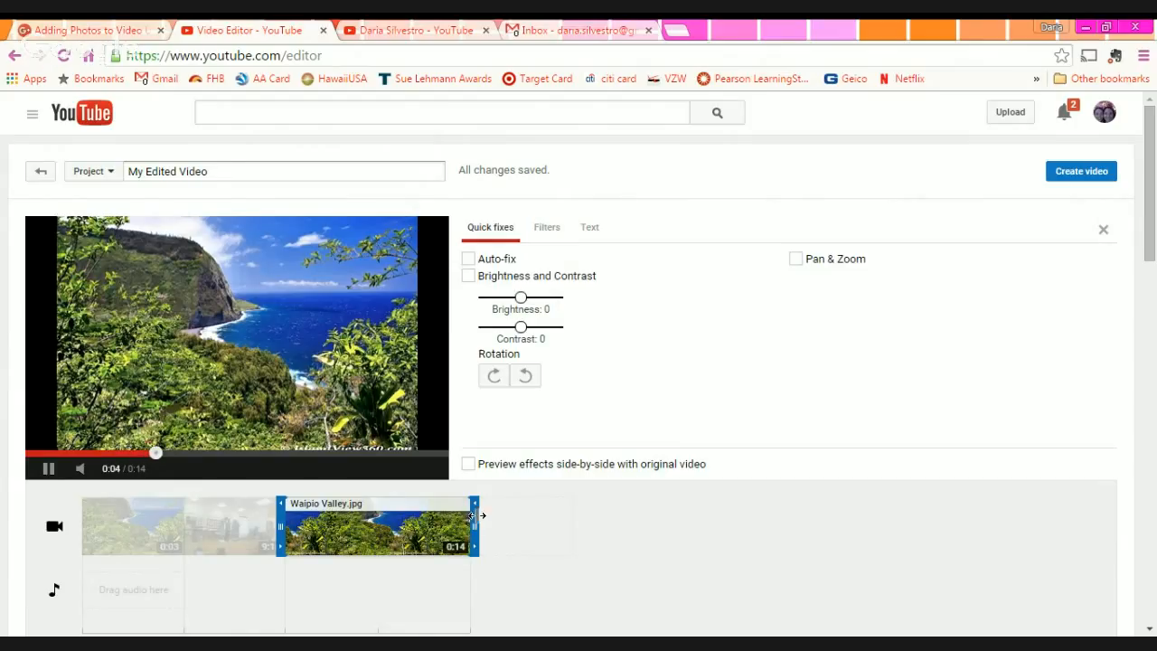
pyautogui.moveTo(472, 515); pyautogui.dragTo(331, 558)
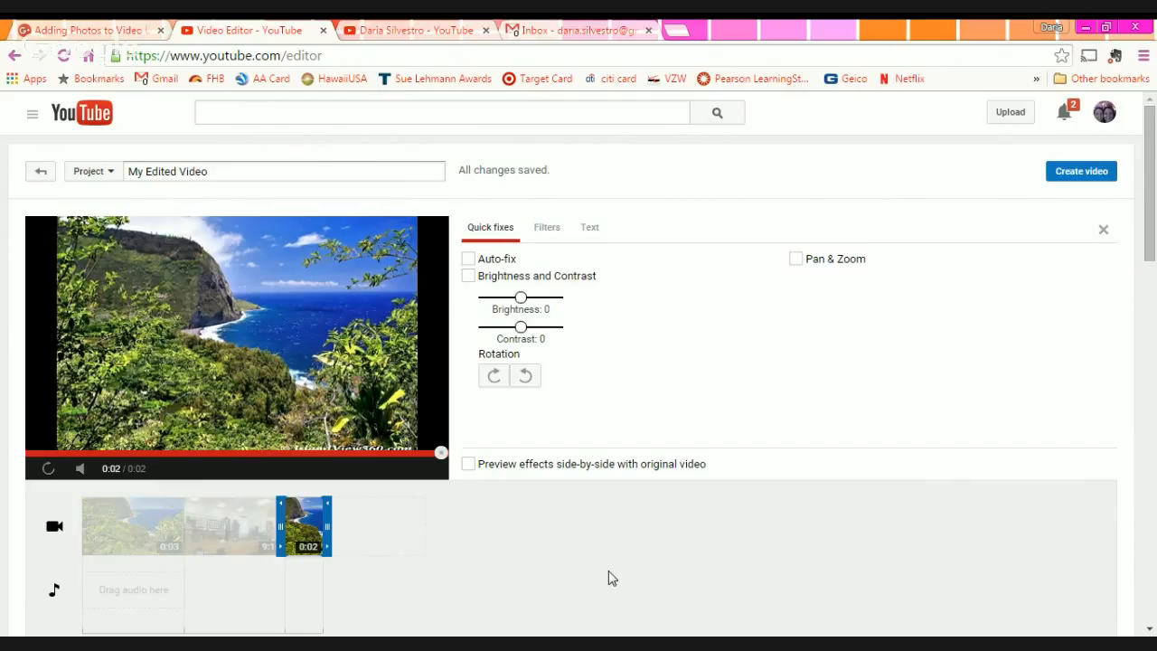
pyautogui.moveTo(155, 541)
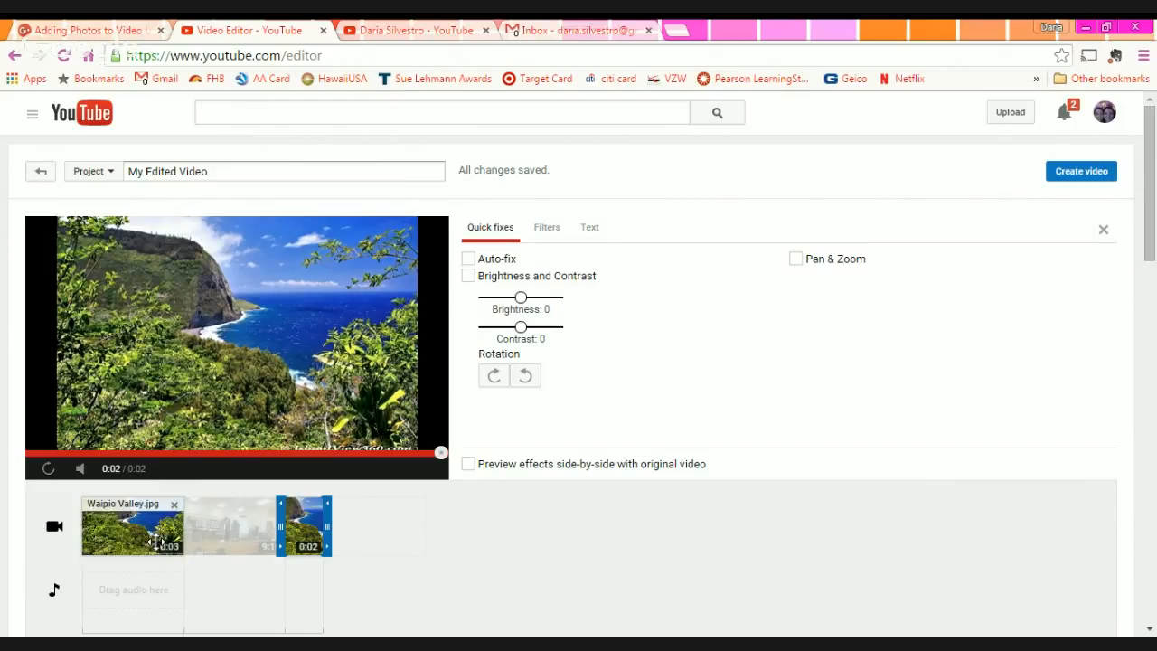
pyautogui.moveTo(306, 545)
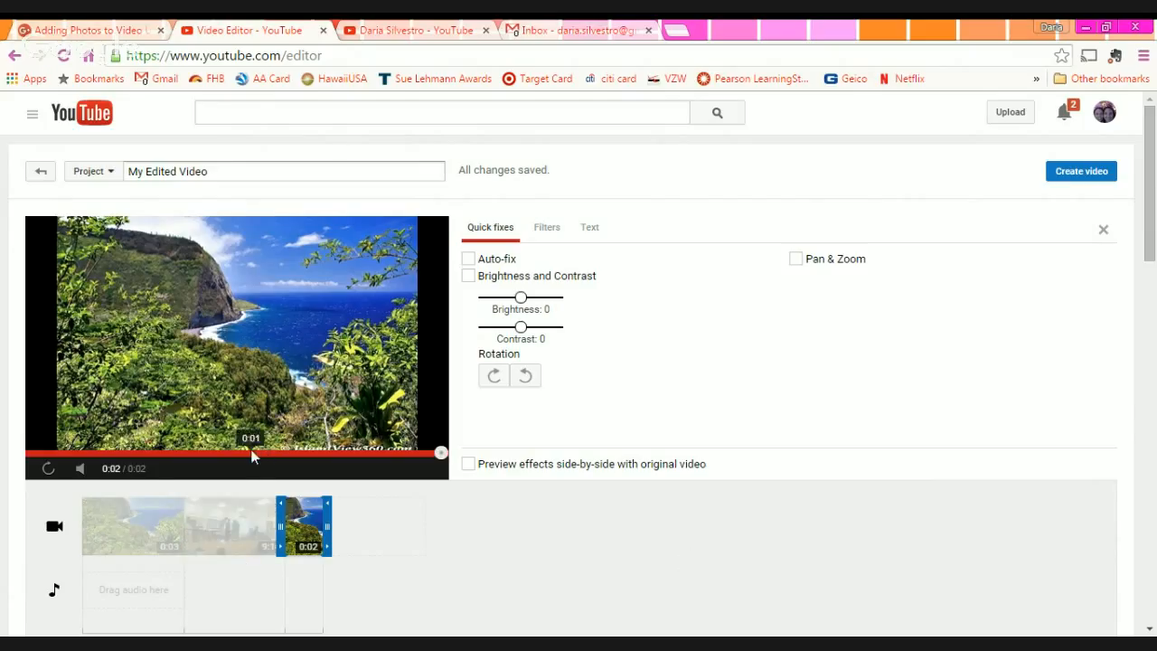
pyautogui.click(515, 585)
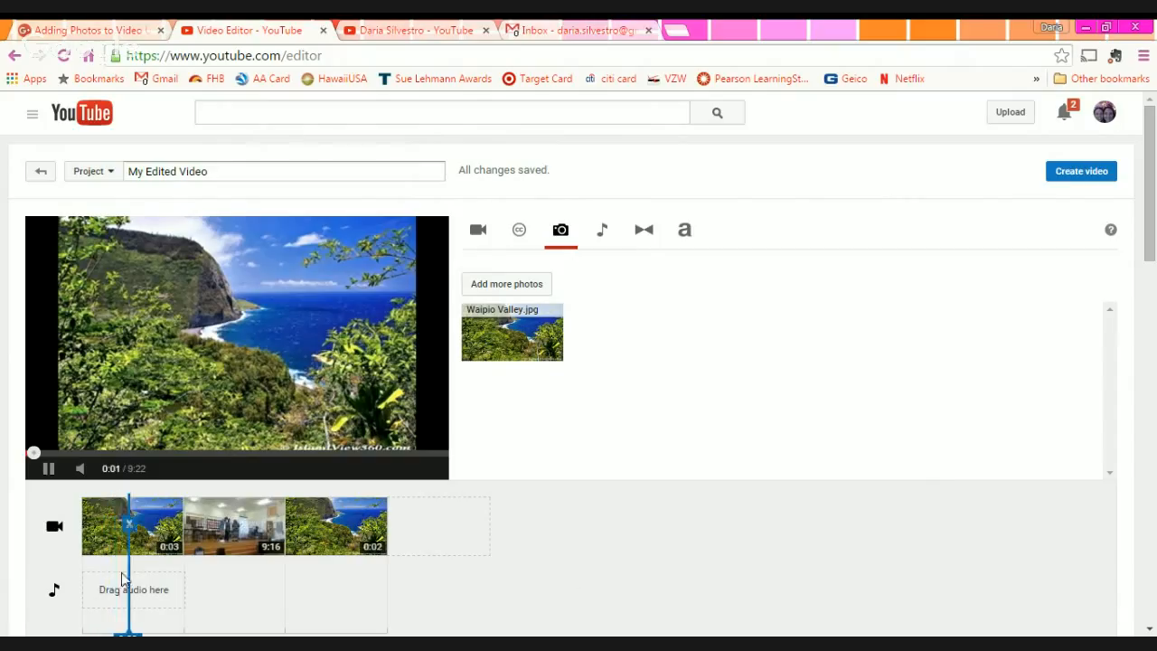
pyautogui.click(49, 469)
pyautogui.click(653, 579)
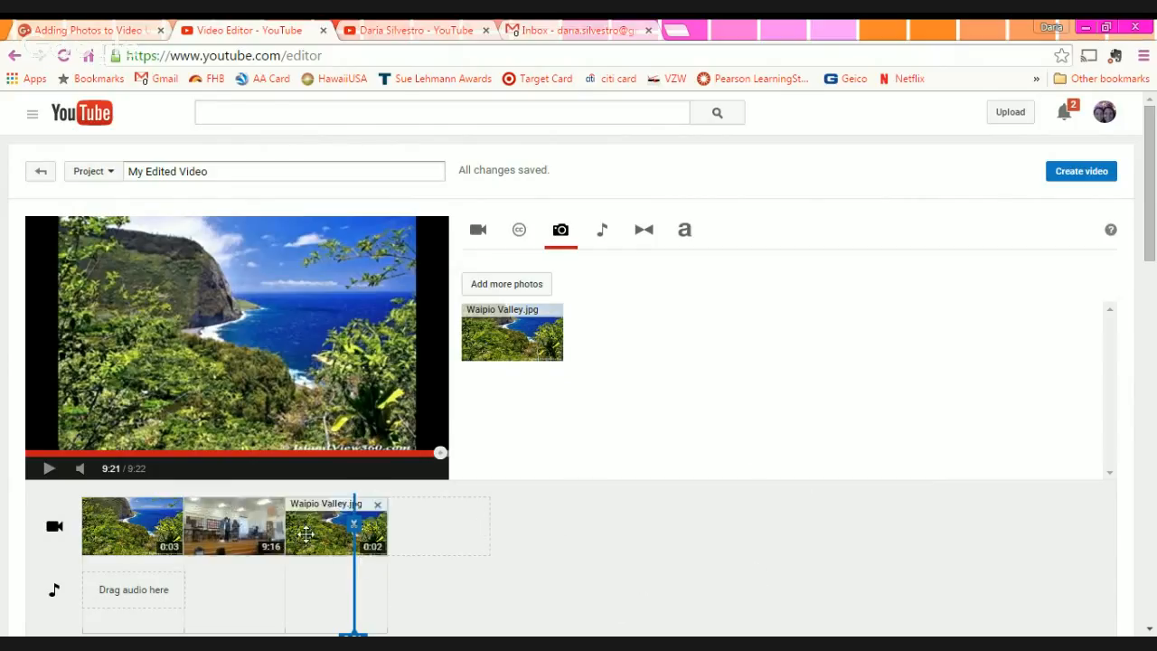
# Preview the closing photo and the student performance clip individually, then return to the whole project and pause playback.
pyautogui.click(361, 524)
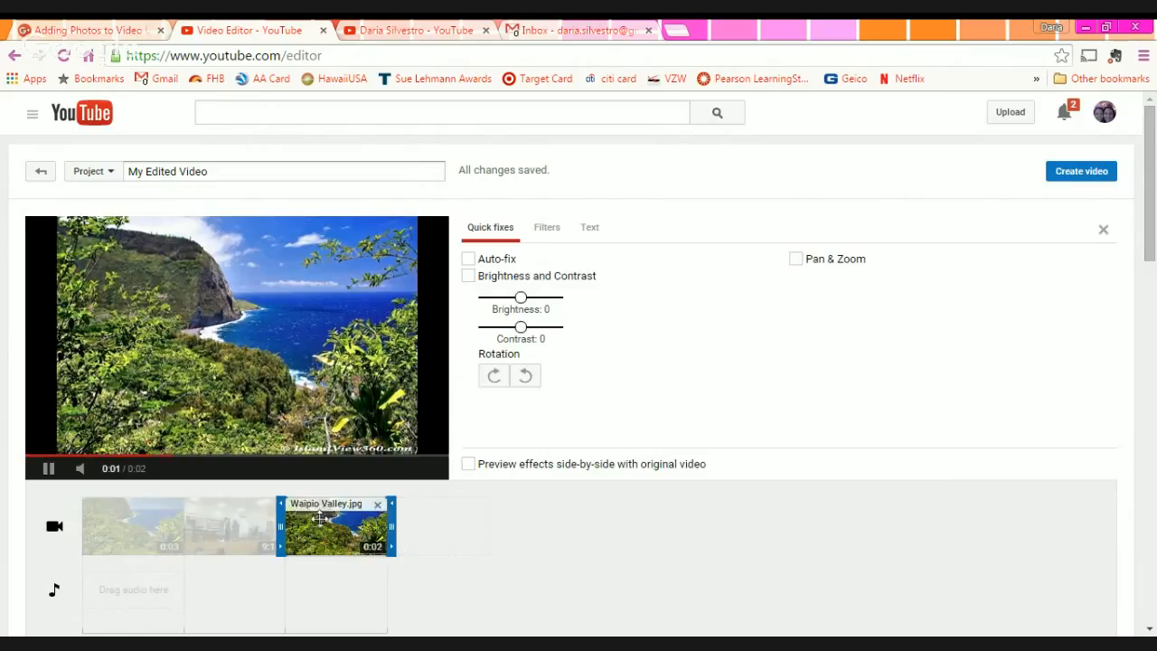
pyautogui.click(242, 533)
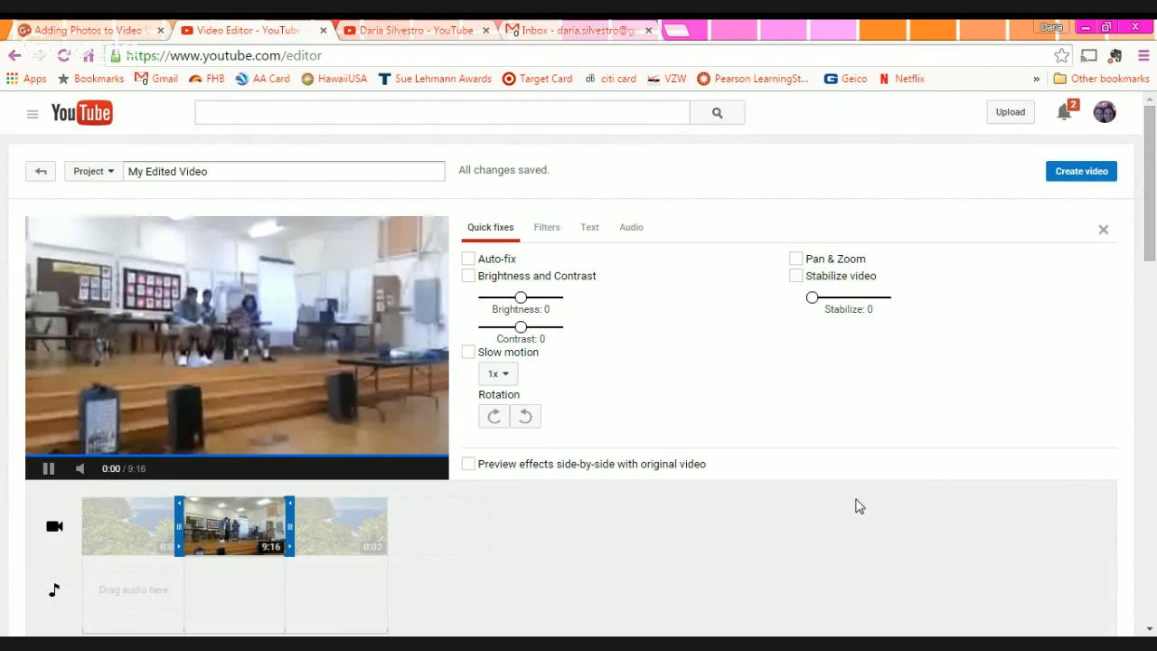
pyautogui.click(49, 468)
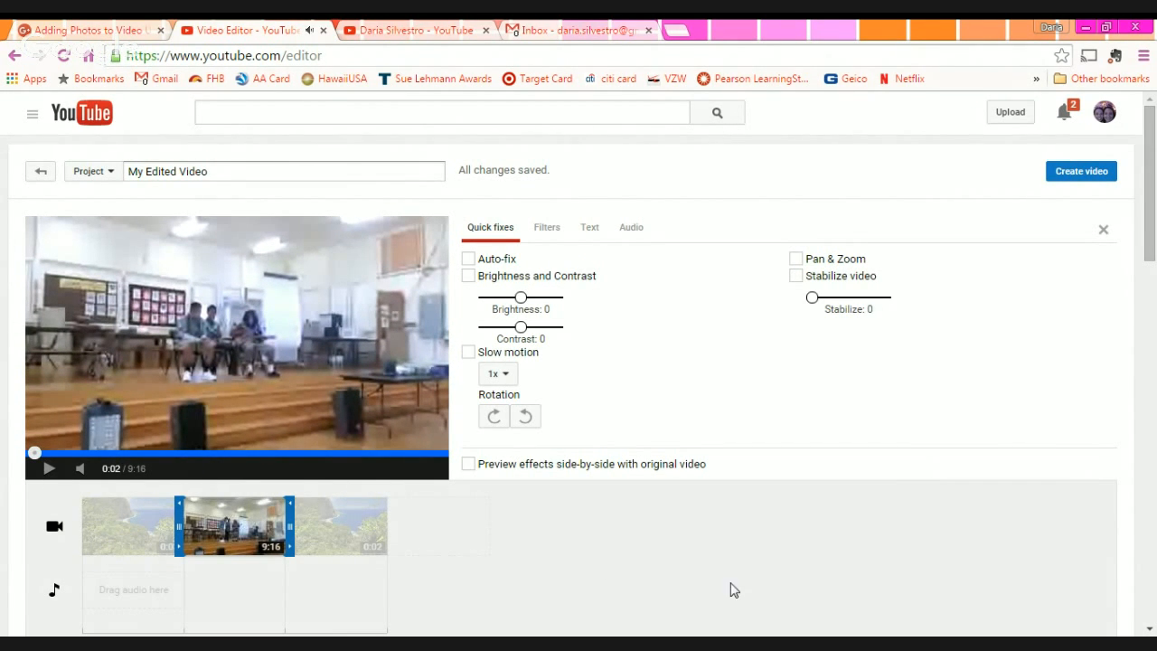
pyautogui.click(786, 559)
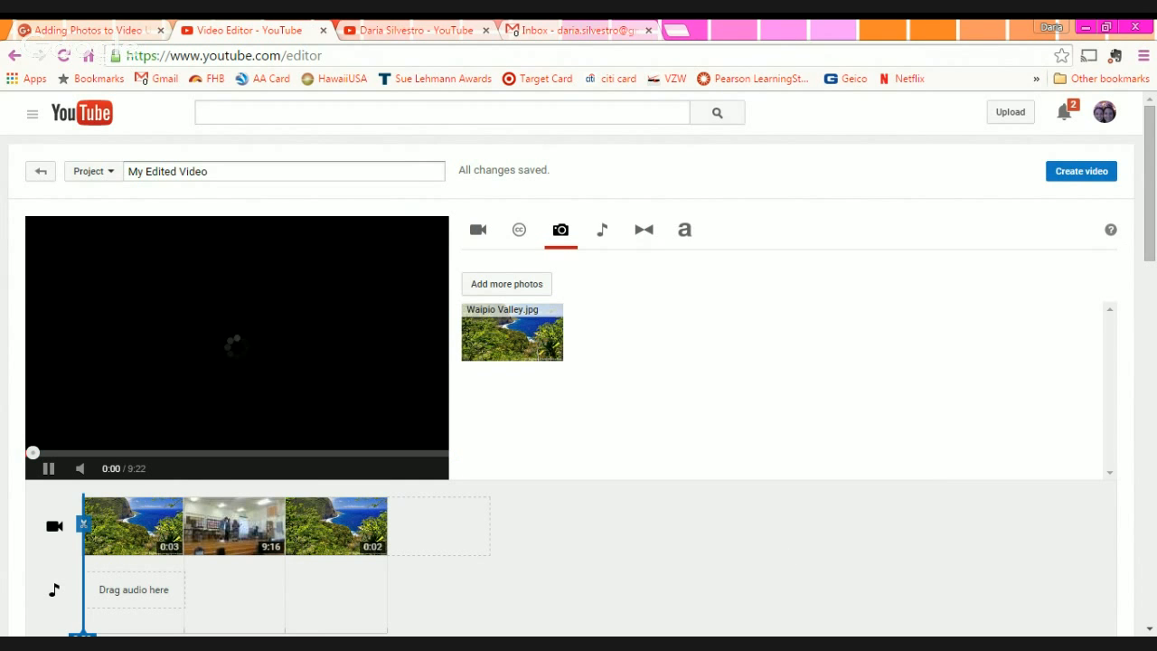
pyautogui.click(49, 469)
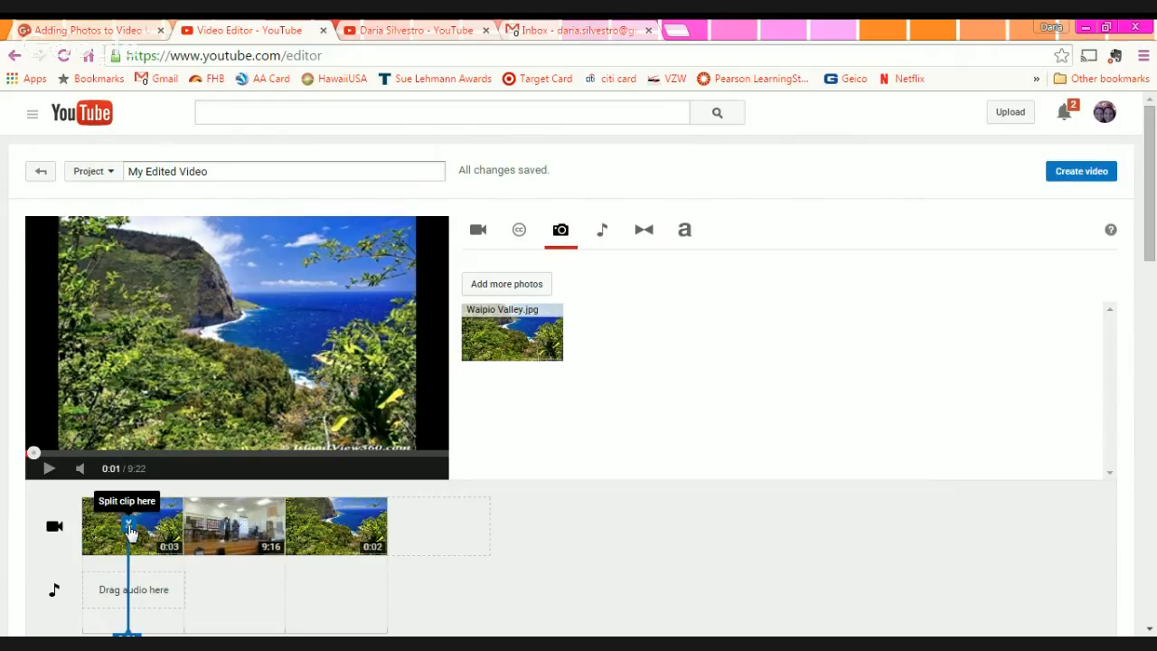
# Split the student performance video at its midpoint, 4:38 into the clip, and pause the preview.
pyautogui.moveTo(131, 532); pyautogui.dragTo(233, 534)
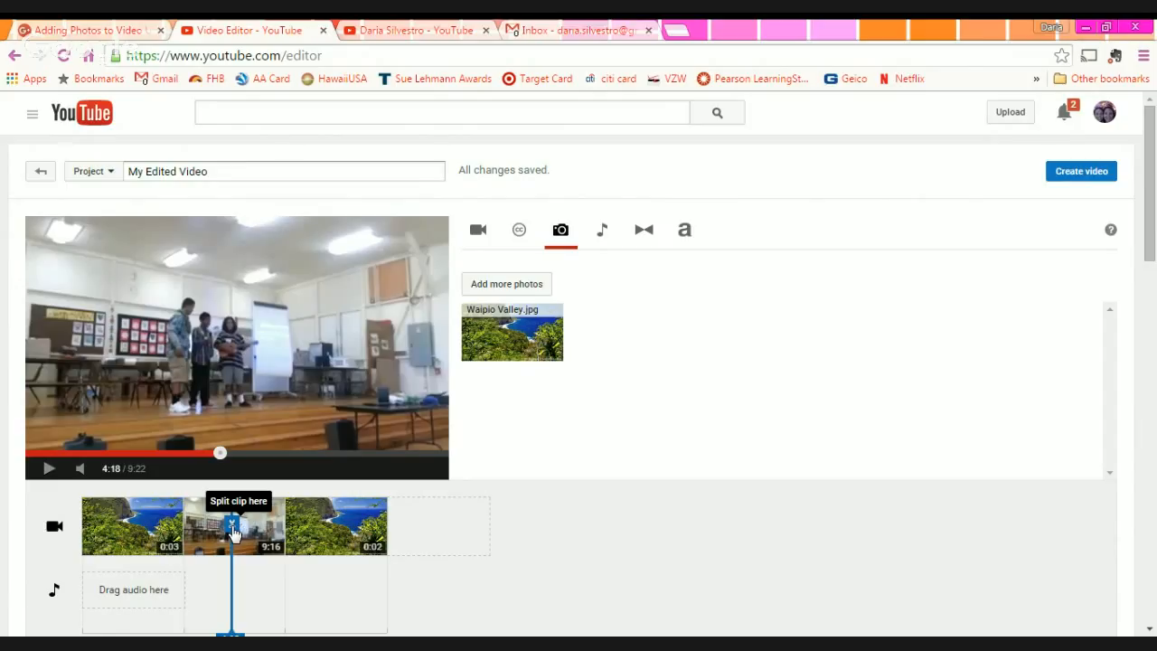
pyautogui.moveTo(234, 533)
pyautogui.mouseDown()
pyautogui.moveTo(218, 533)
pyautogui.moveTo(238, 535)
pyautogui.mouseUp()
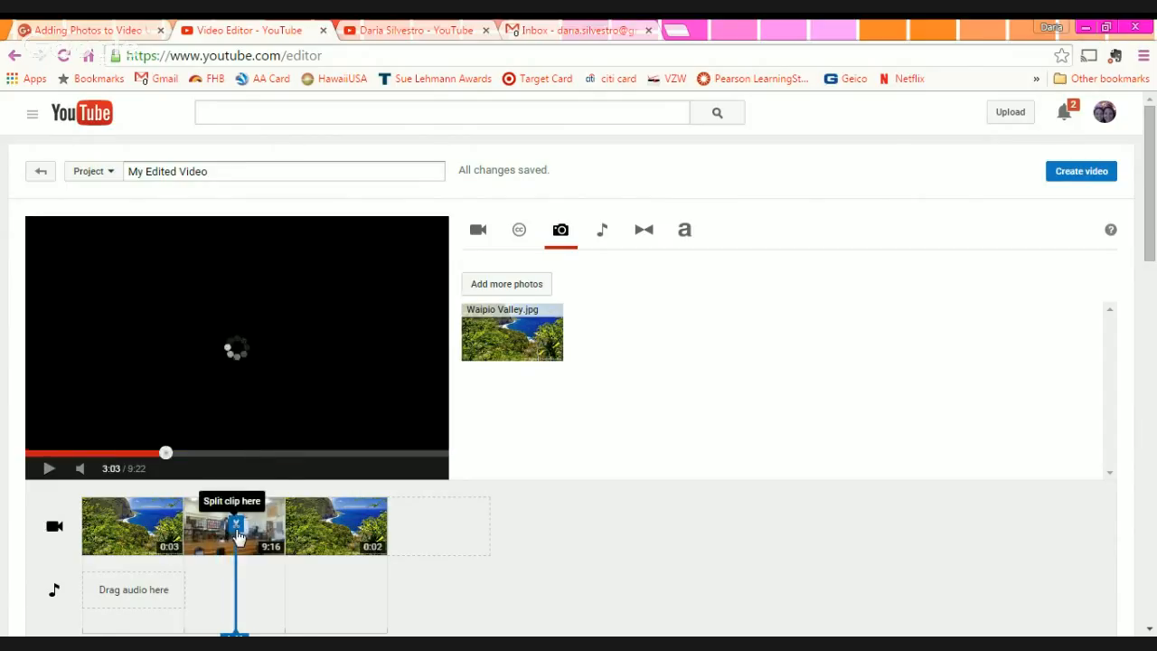
pyautogui.click(236, 527)
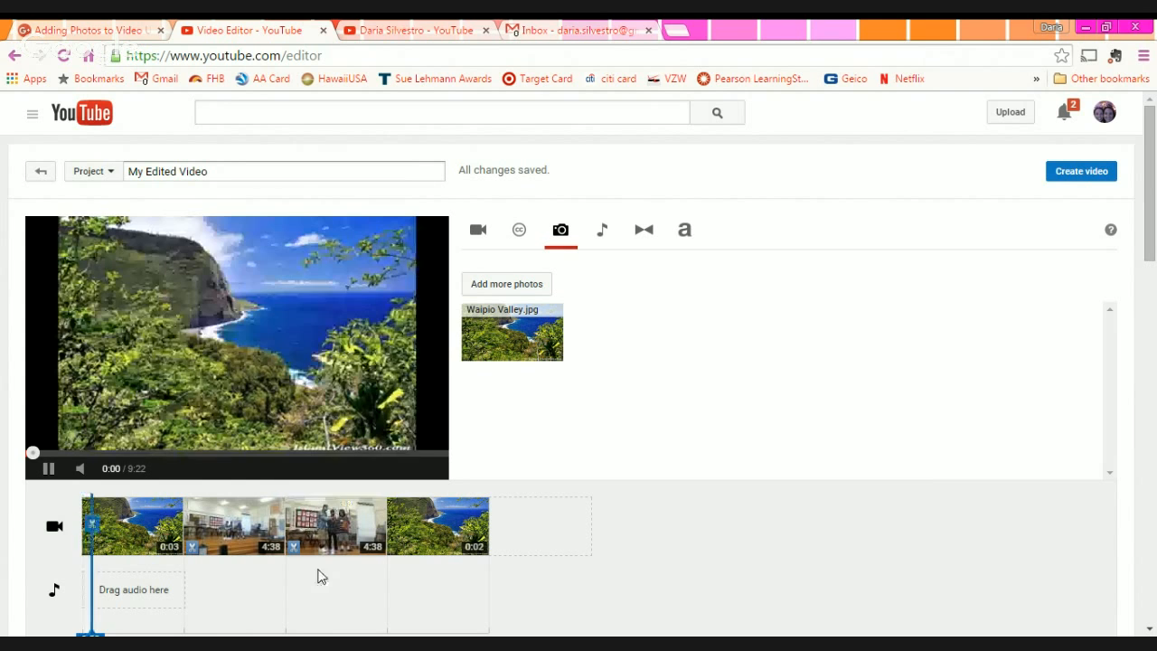
pyautogui.click(49, 468)
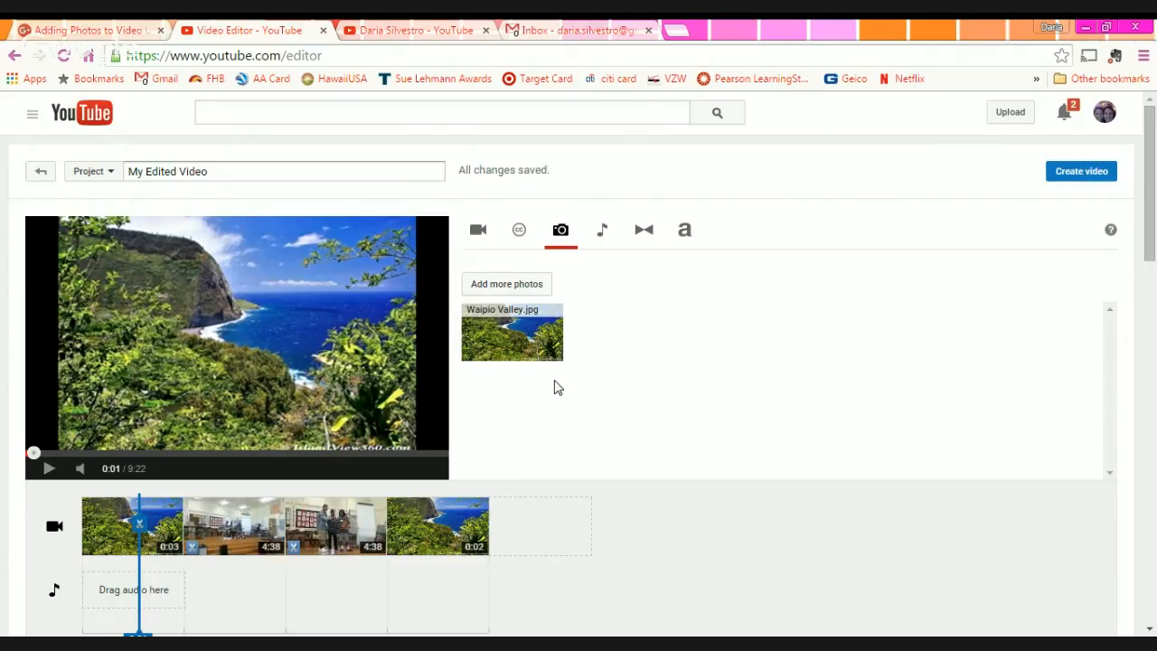
# Insert another copy of the Waipio Valley photo between the two halves of the split video and pause playback.
pyautogui.moveTo(512, 333); pyautogui.dragTo(296, 541)
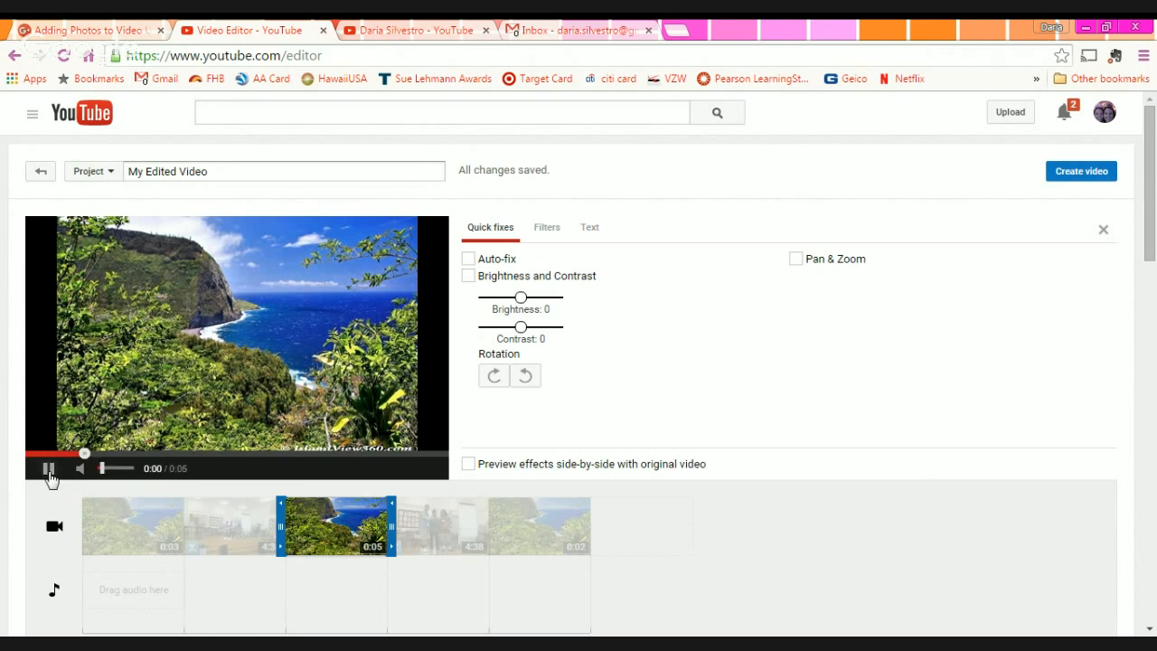
pyautogui.click(49, 469)
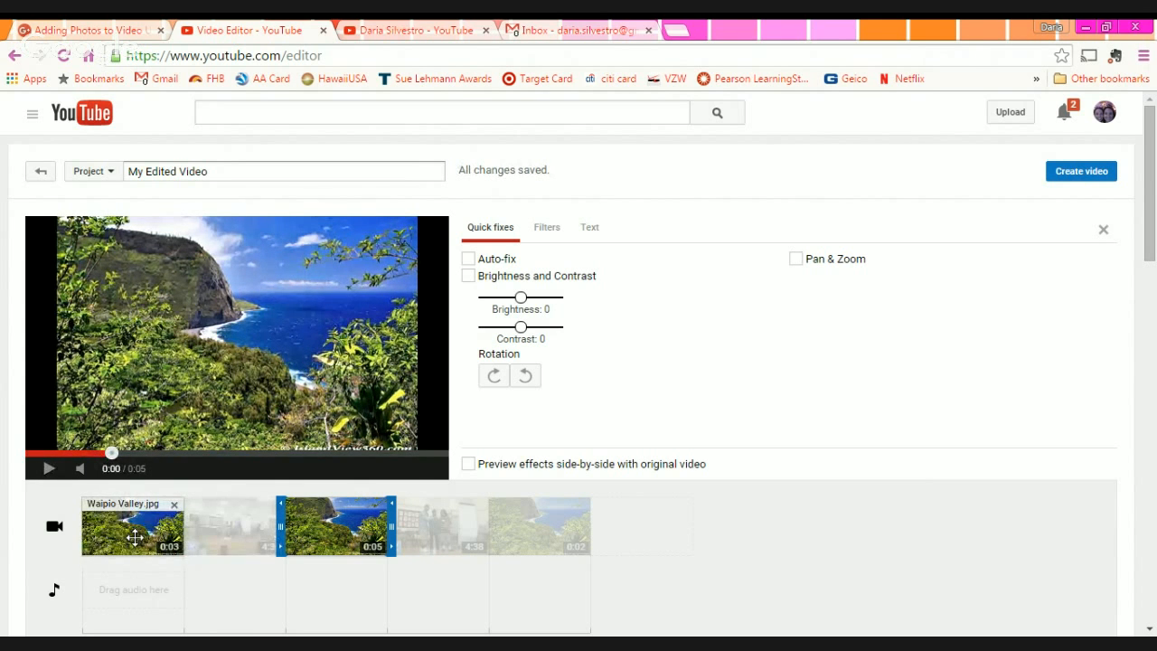